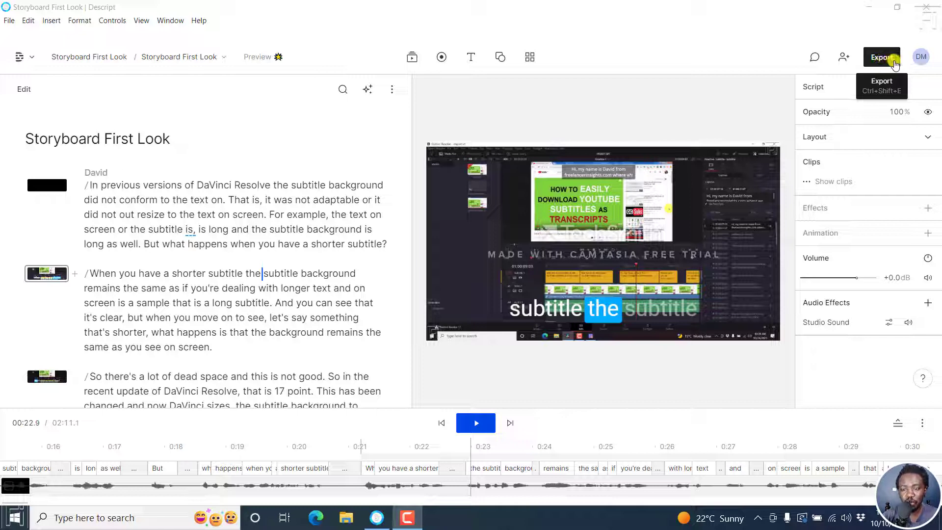
Open the export options for Storyboard First Look, leaving Video as the export format
click(881, 59)
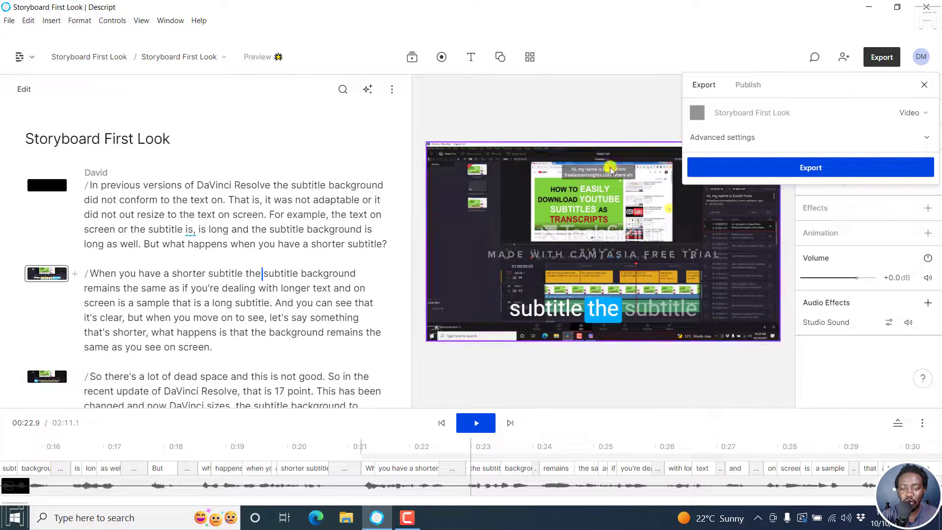
click(926, 115)
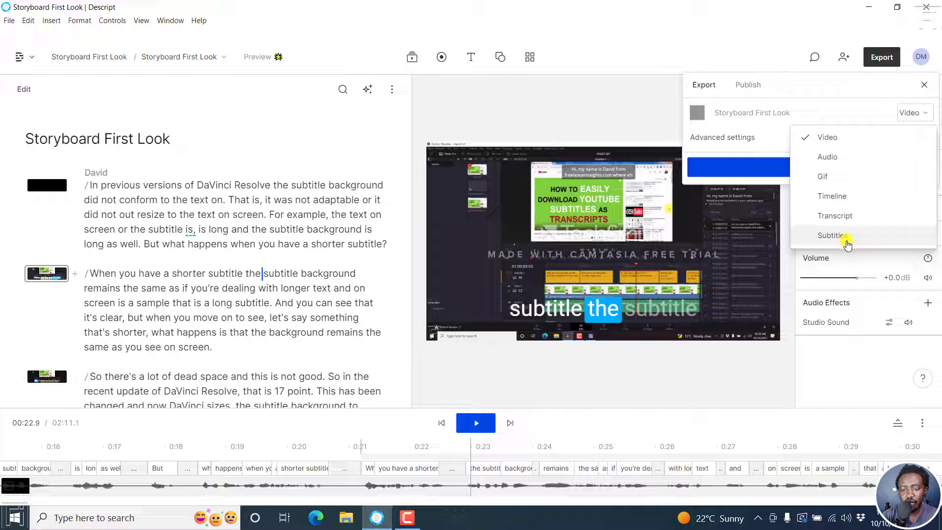
click(823, 111)
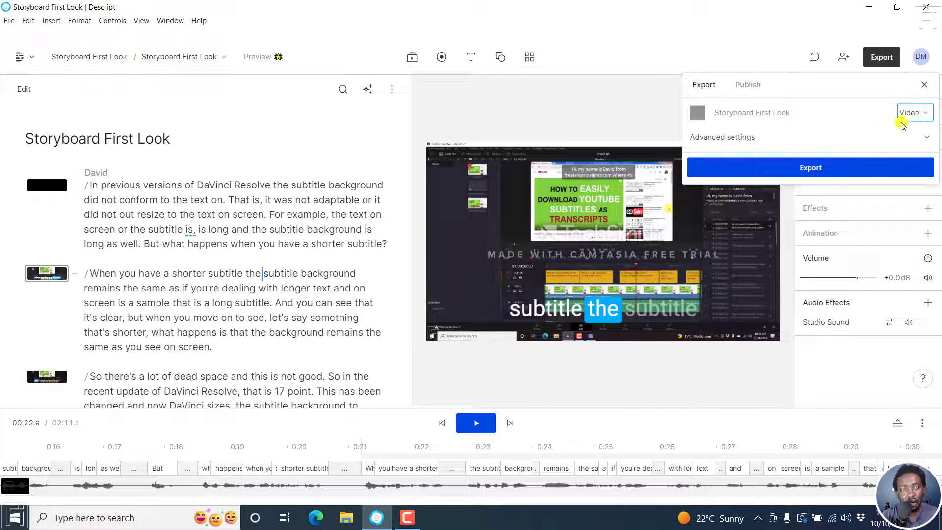
Expand advanced export settings, keeping Current Composition and 1080p resolution
click(928, 141)
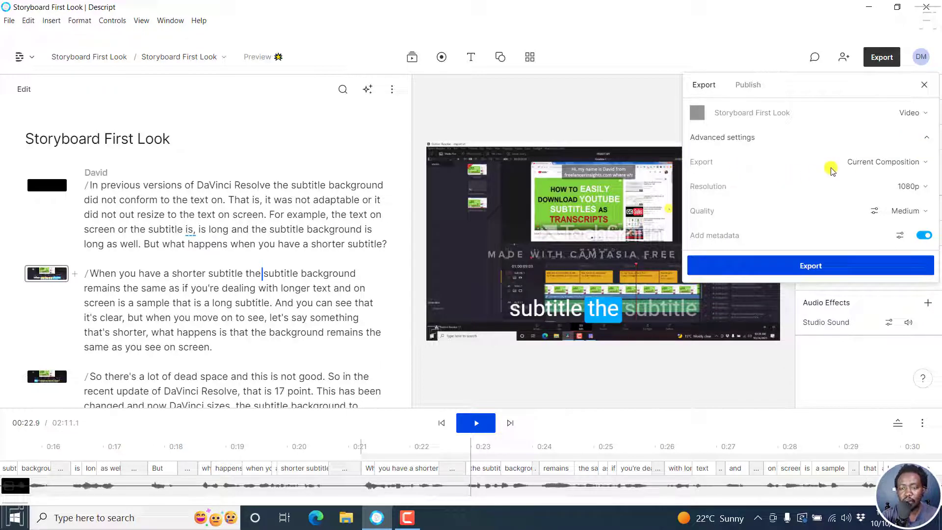
click(928, 166)
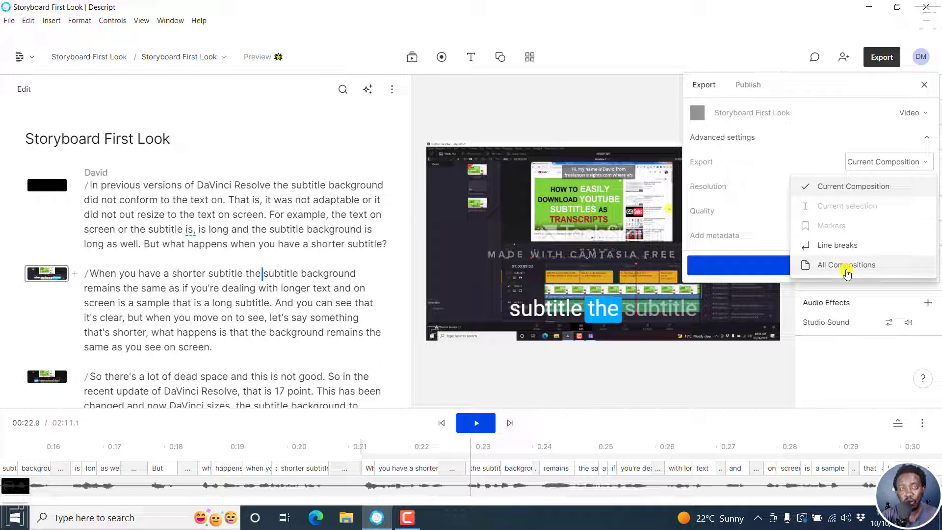
click(830, 147)
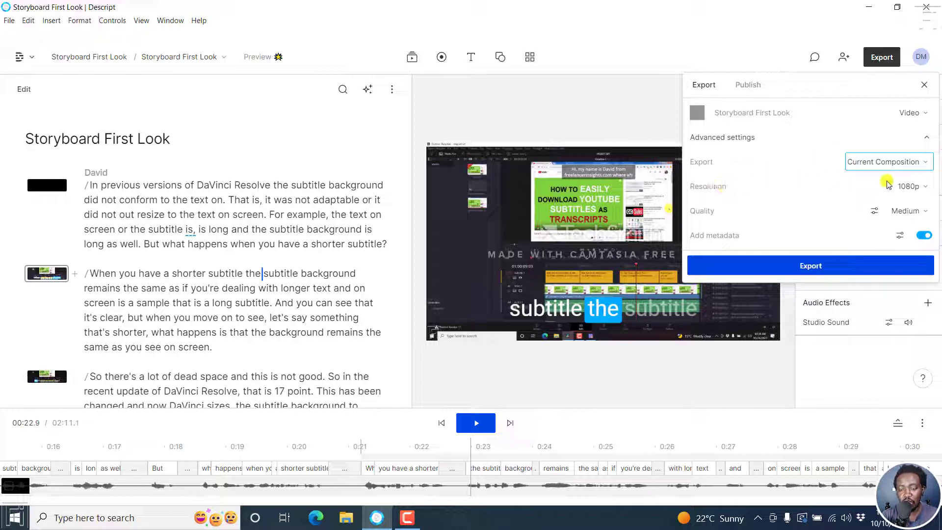
click(925, 187)
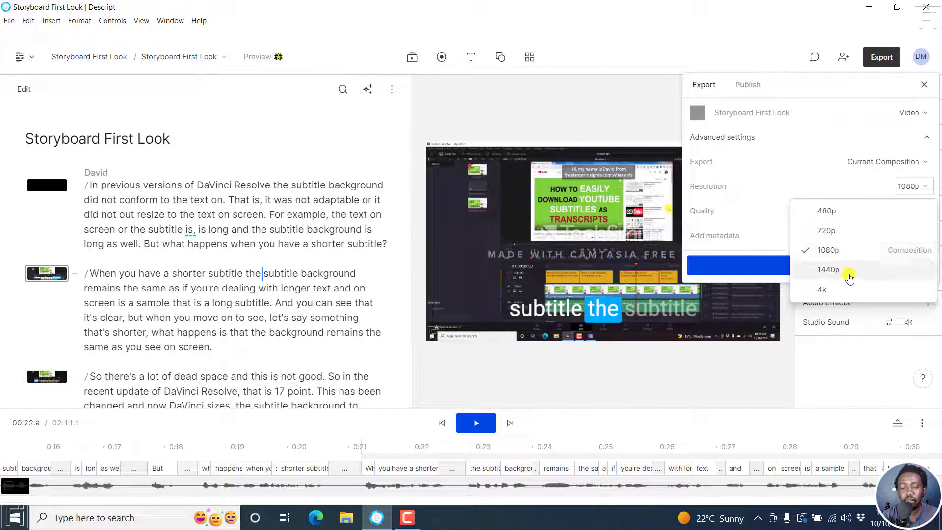
click(807, 184)
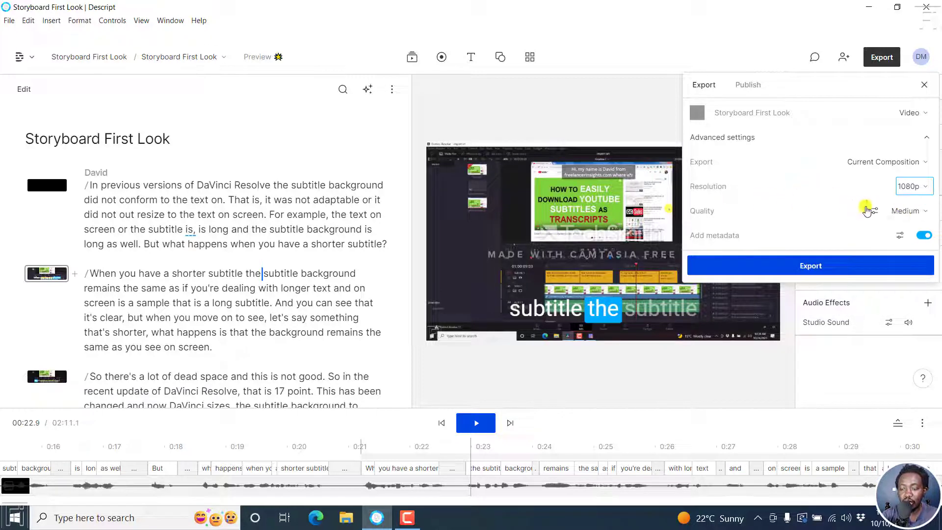
Keep Medium quality and bring up the detailed audio quality settings
click(923, 212)
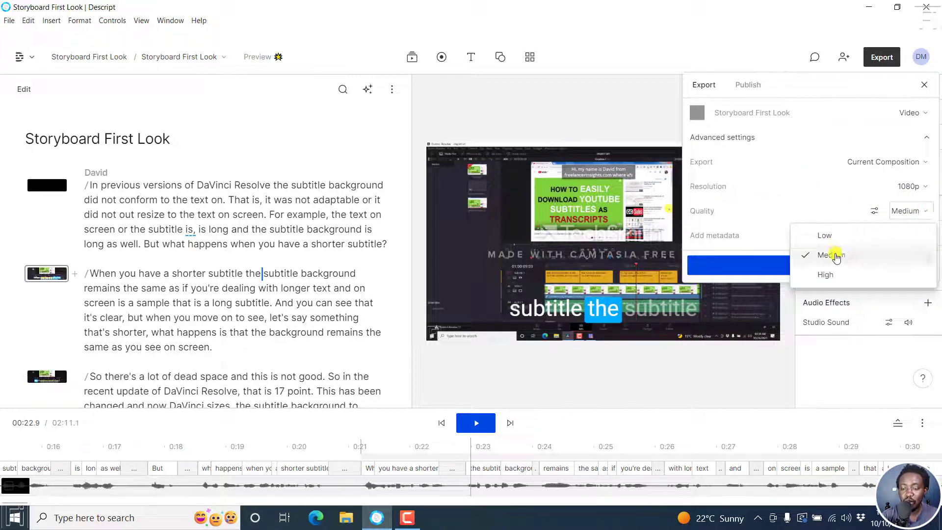
click(821, 212)
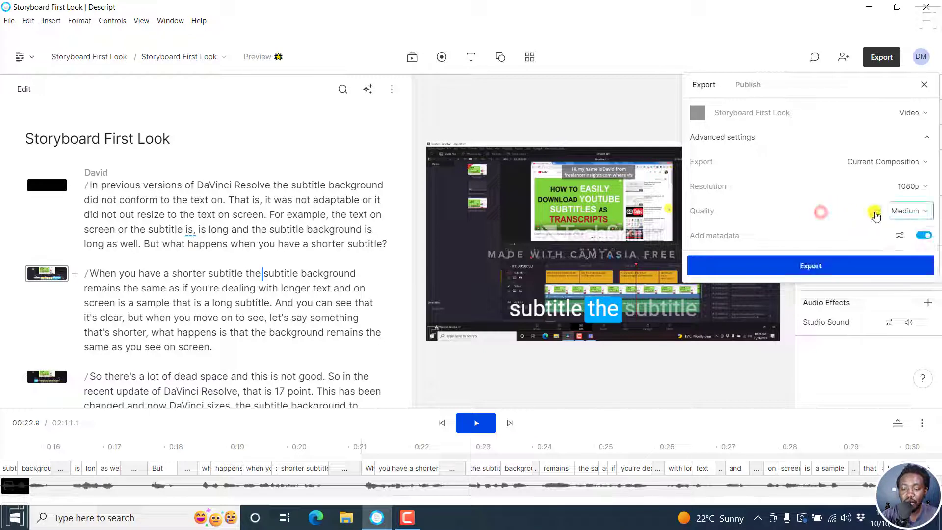
click(875, 212)
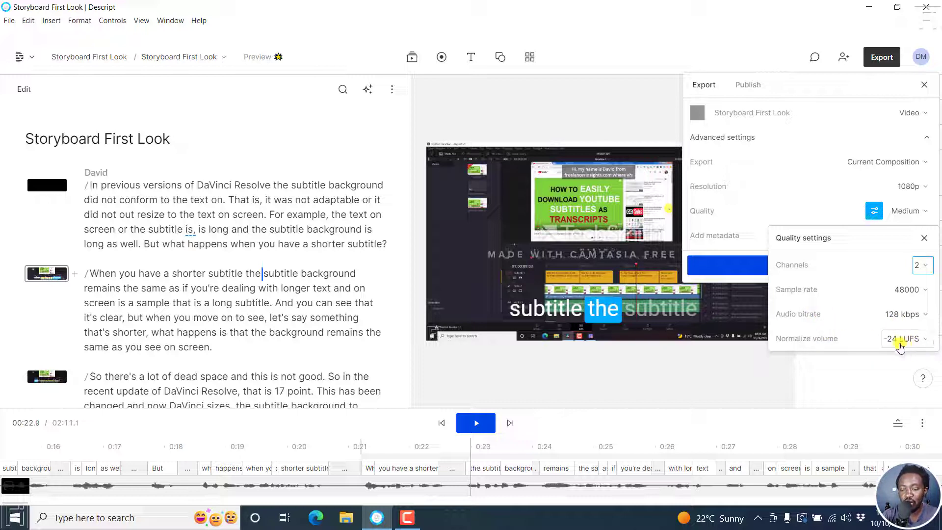
Check the loudness options and keep normalize volume at -24 LUFS
click(927, 340)
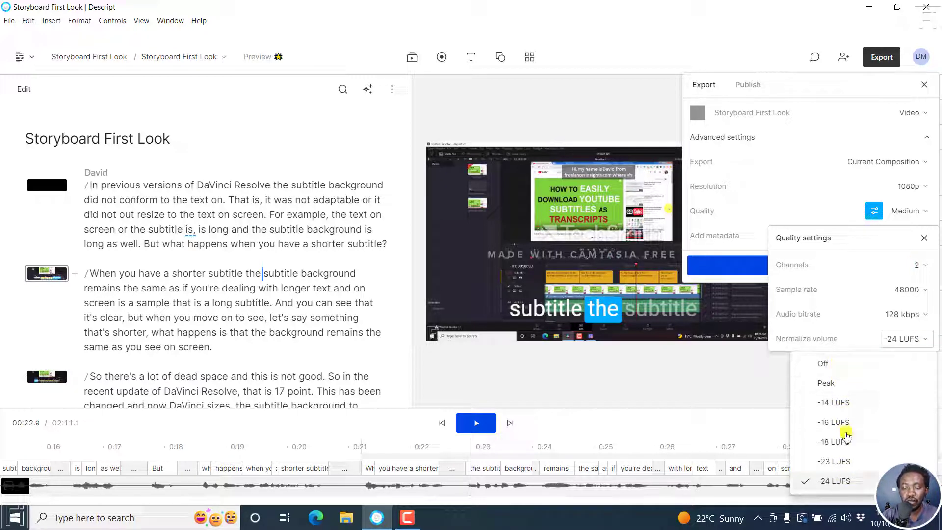
click(853, 244)
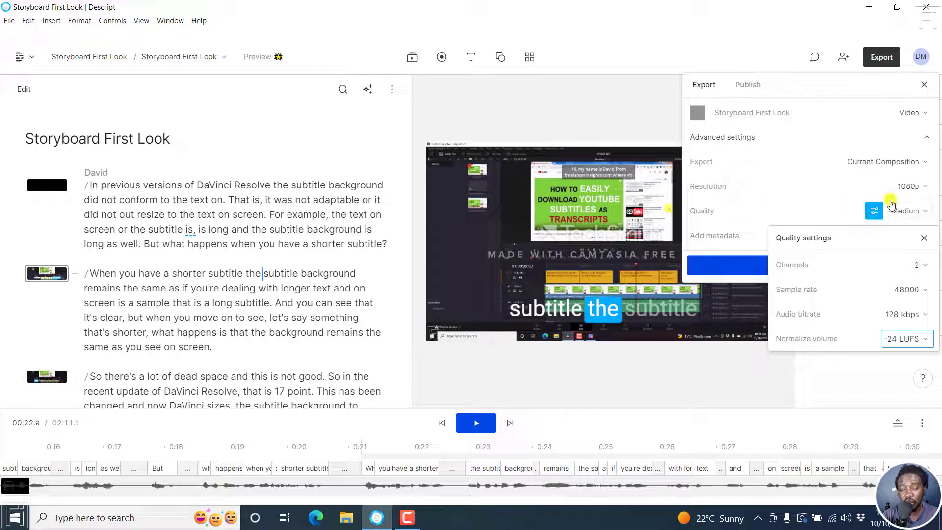
click(924, 238)
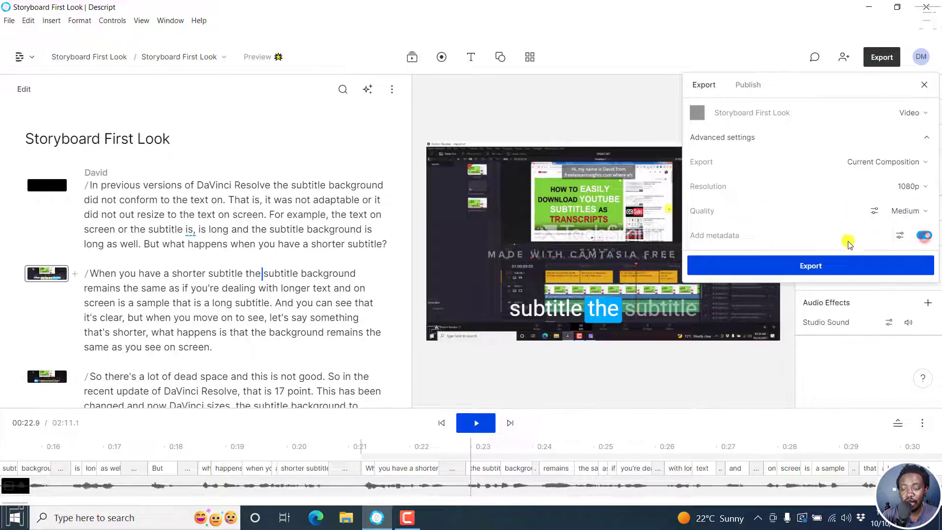
click(925, 235)
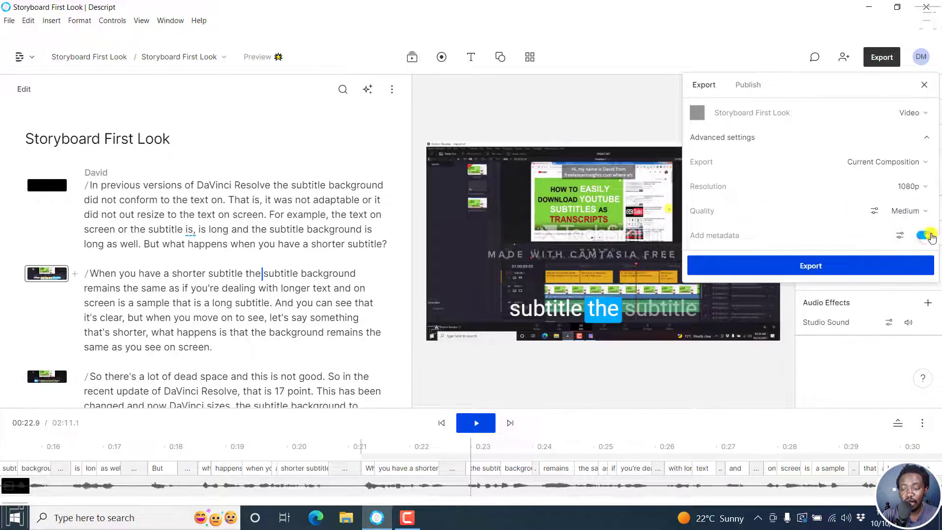
click(902, 237)
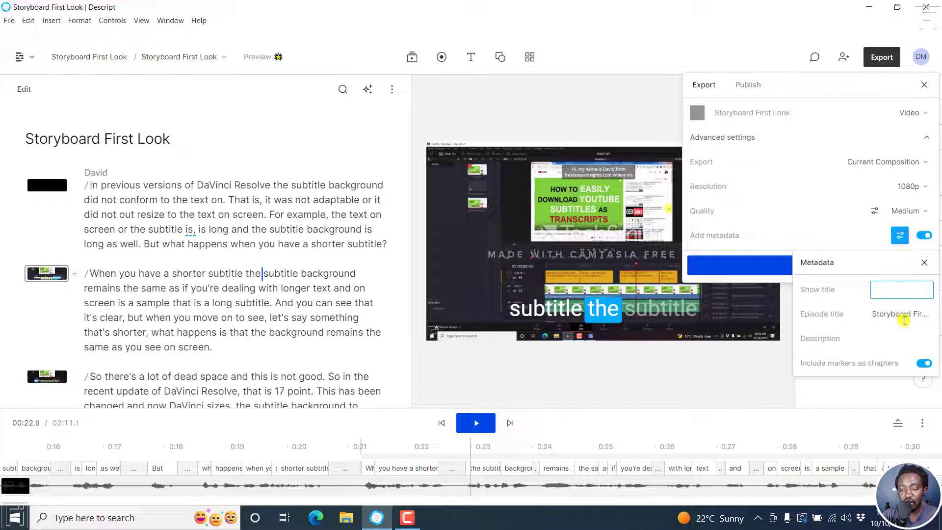
click(811, 338)
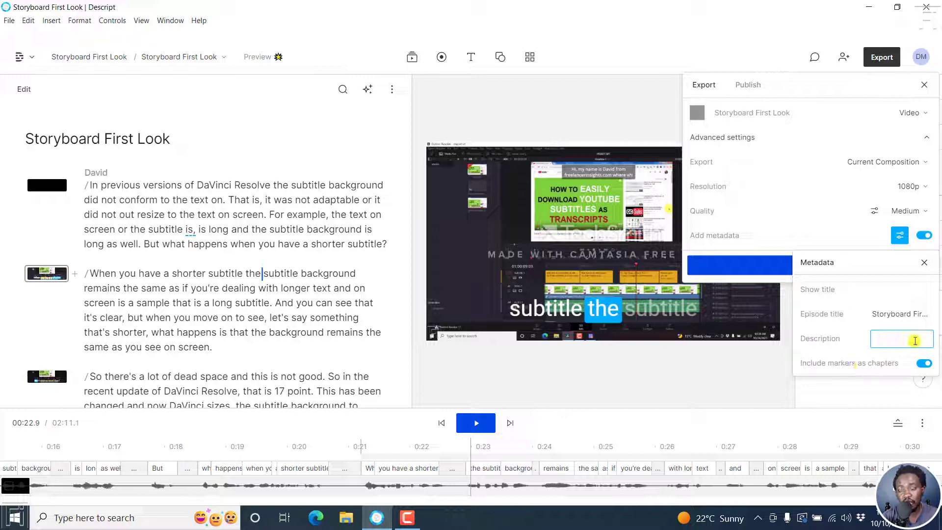
click(924, 262)
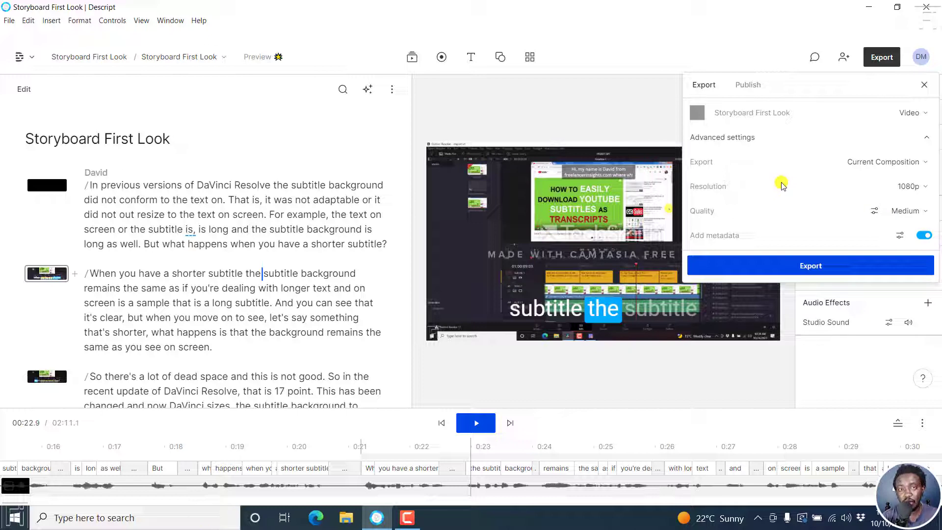
Switch the export type to Subtitles in SubRip Titles (.srt) format
click(929, 113)
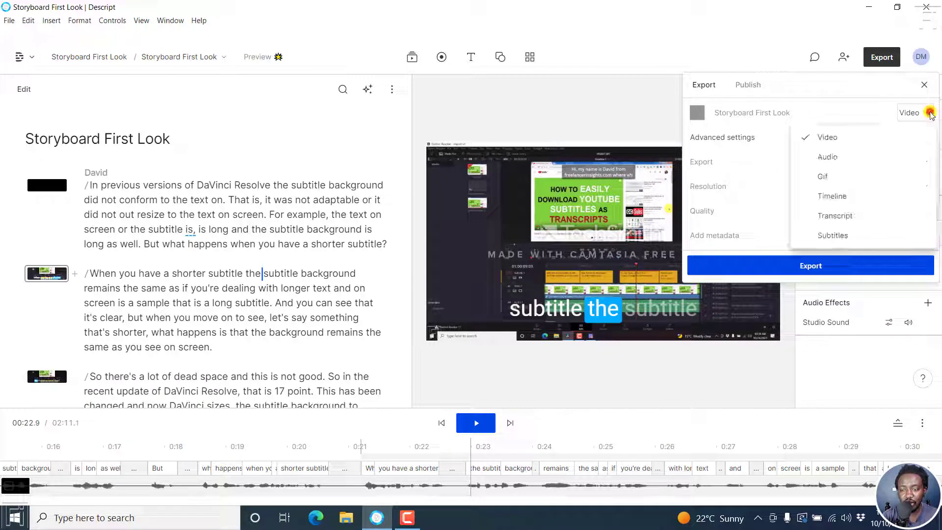
click(851, 238)
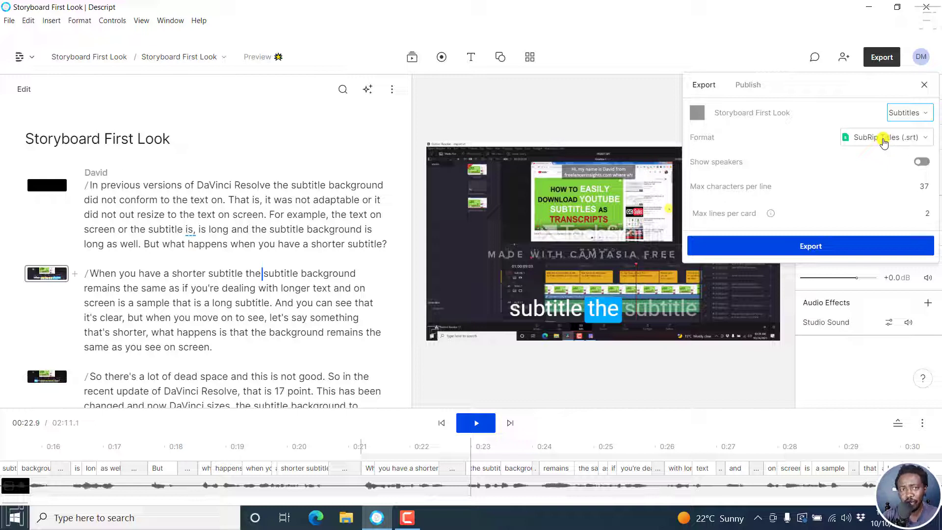
click(923, 139)
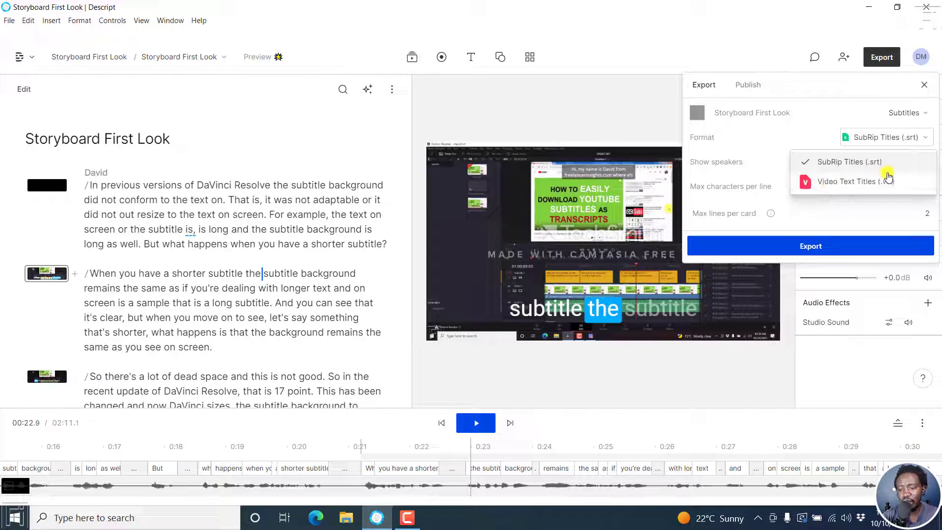
click(753, 147)
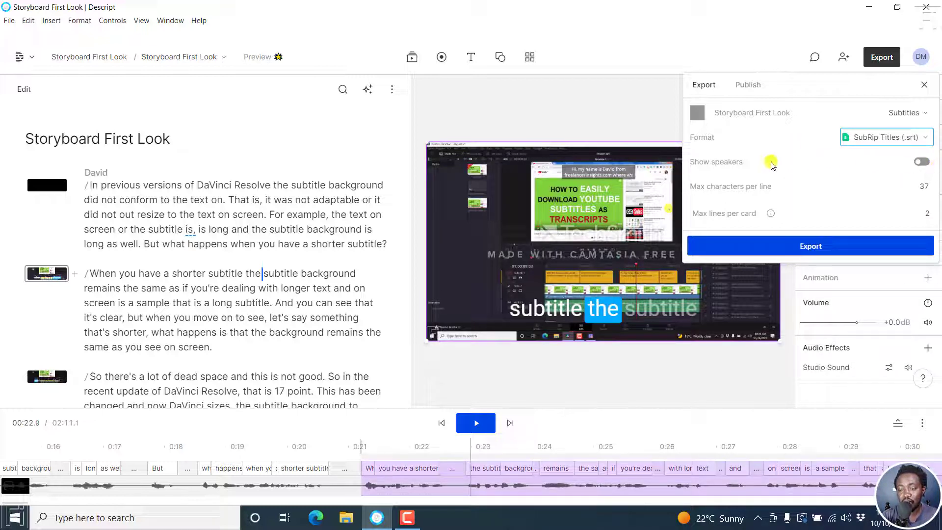
Turn on speaker names and keep the 37 max characters per line
click(922, 161)
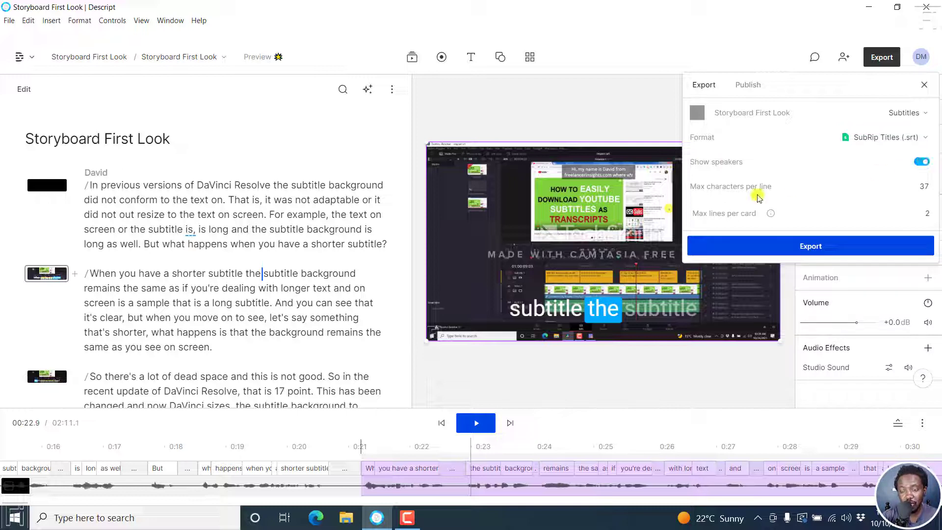
click(925, 191)
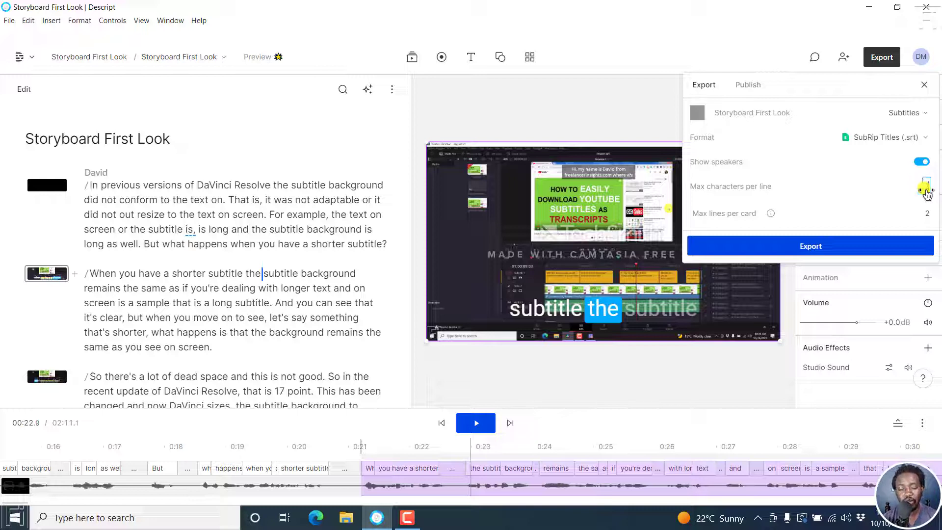
click(873, 186)
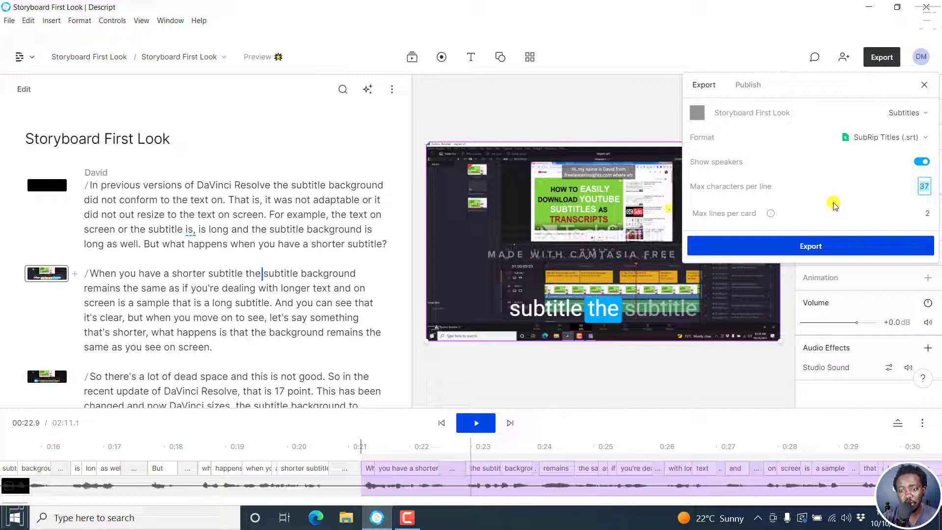
Change the export type to a Transcript in Microsoft Word (.docx) format
click(929, 117)
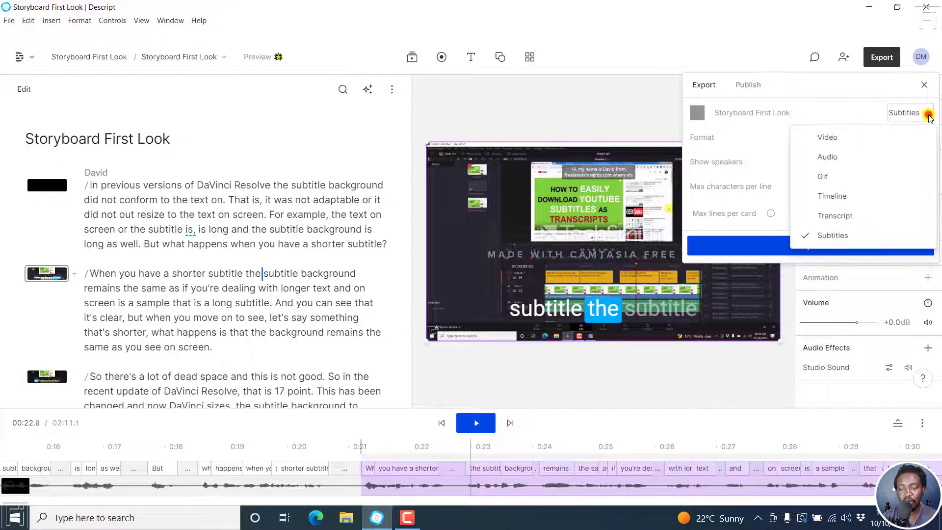
click(833, 217)
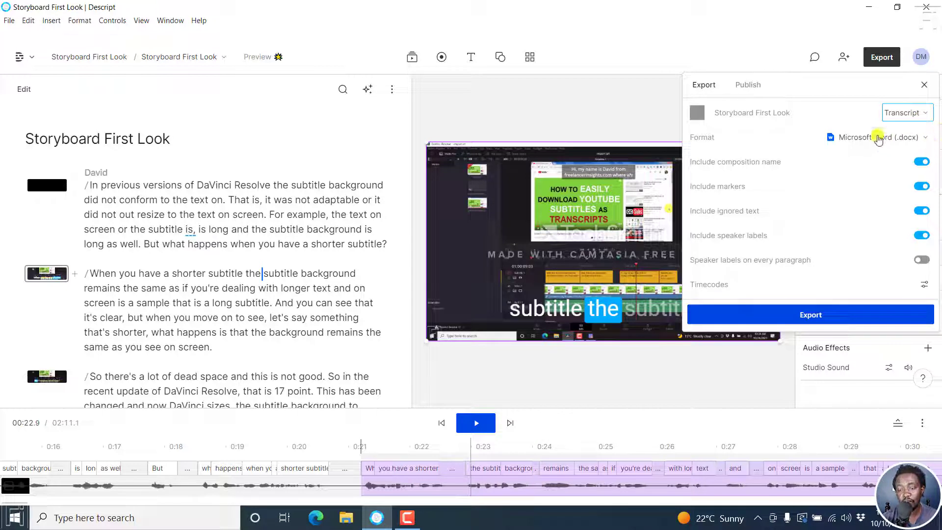
click(926, 138)
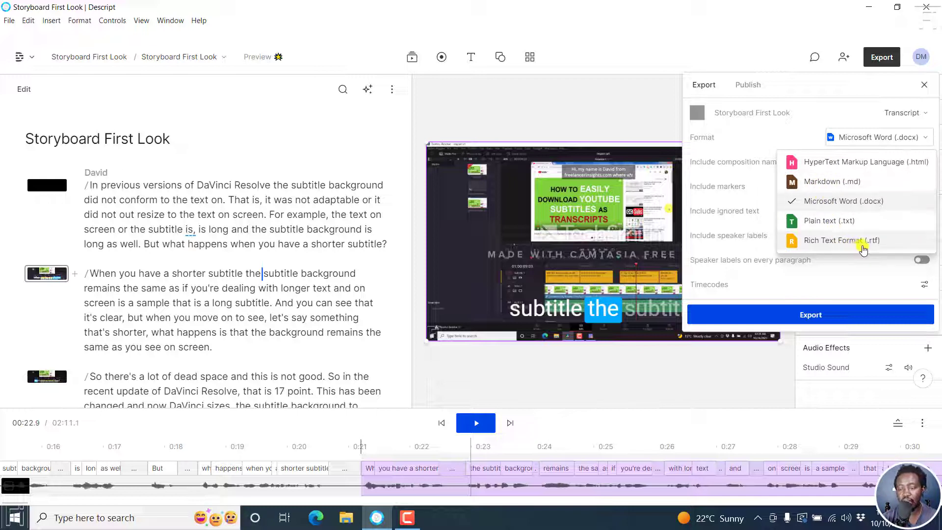
click(813, 106)
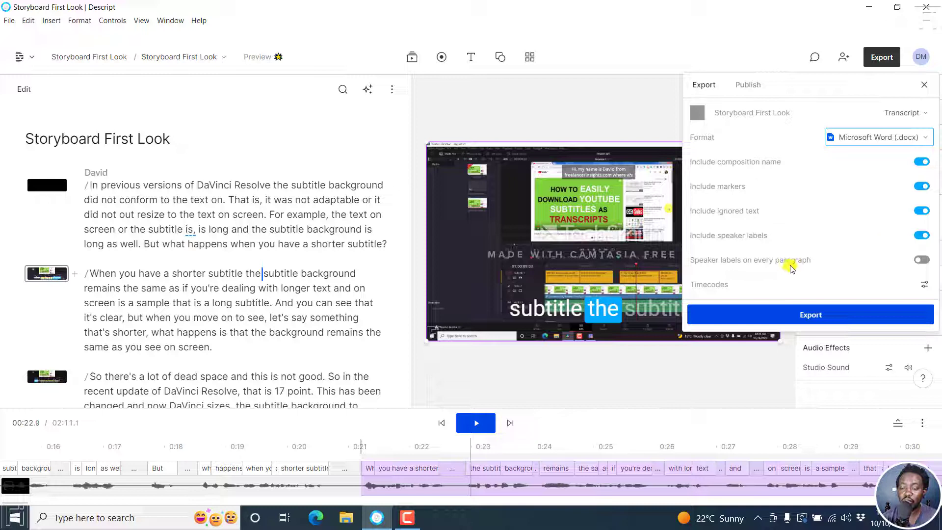
Turn off speaker labels in the transcript's timecode settings
click(923, 287)
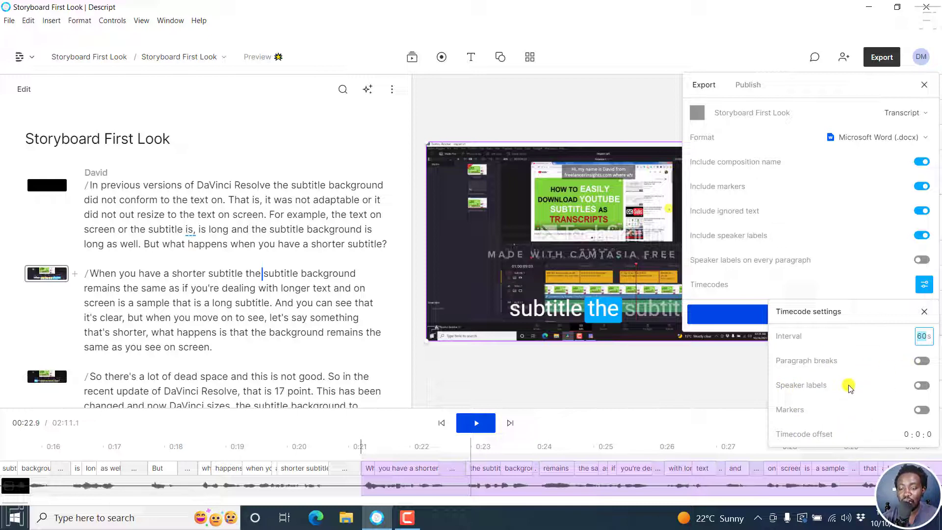
click(926, 312)
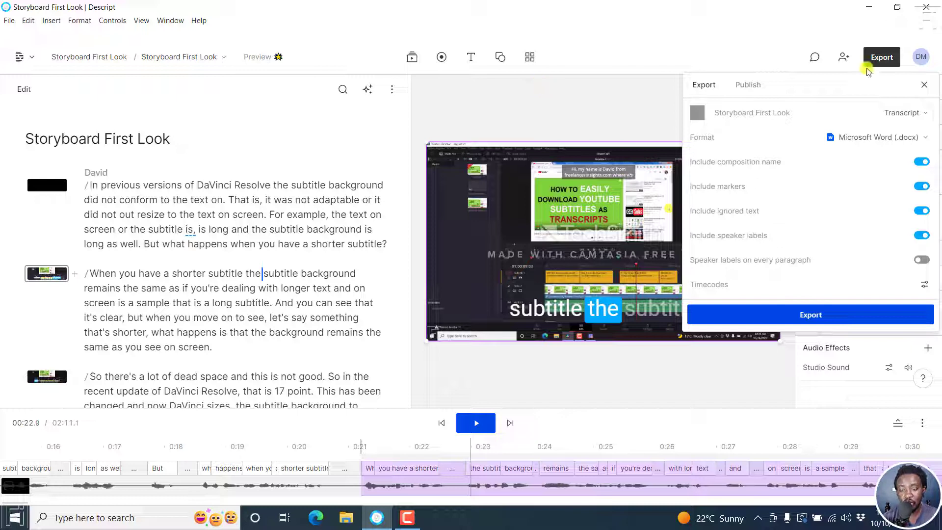
click(920, 287)
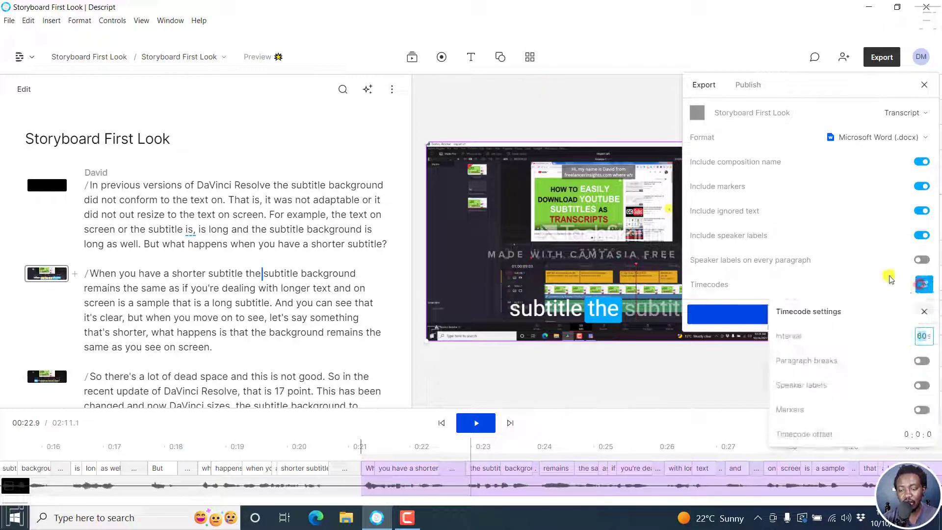
click(822, 237)
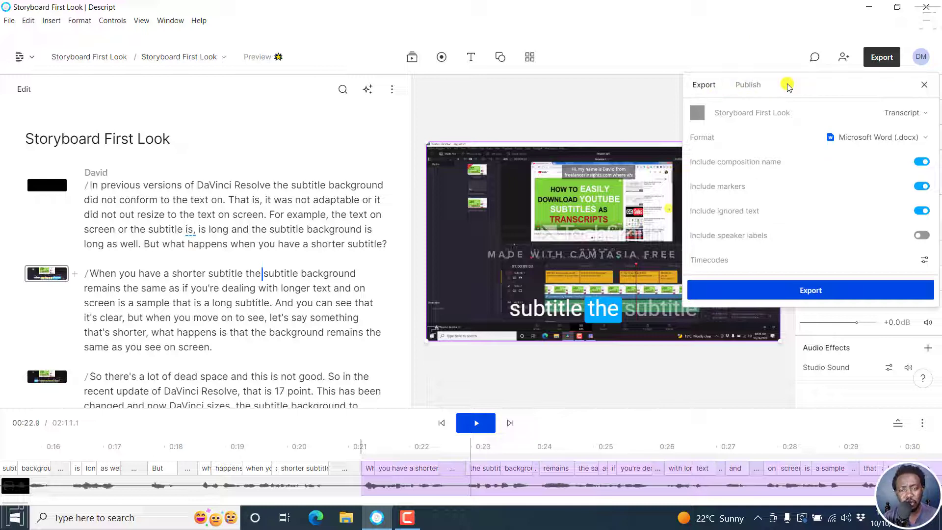
Switch to publishing options with Web link as the destination
click(747, 85)
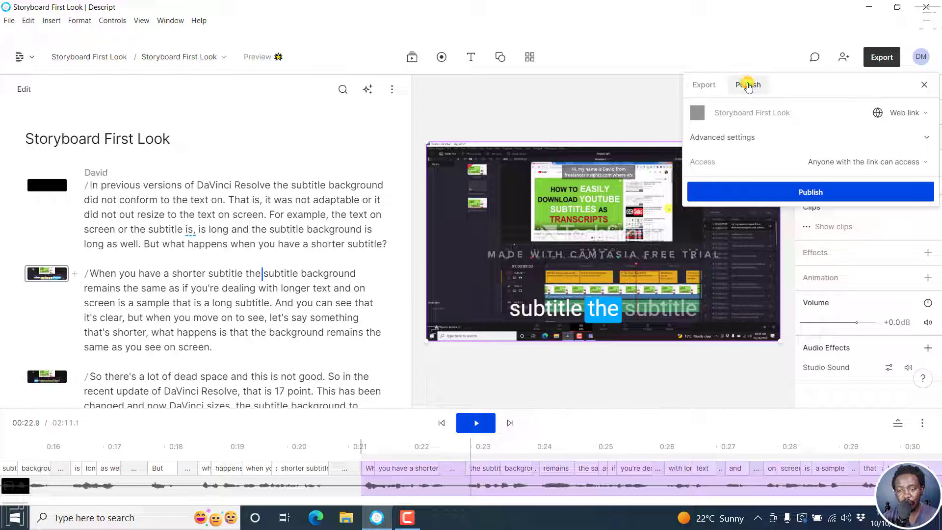
click(927, 112)
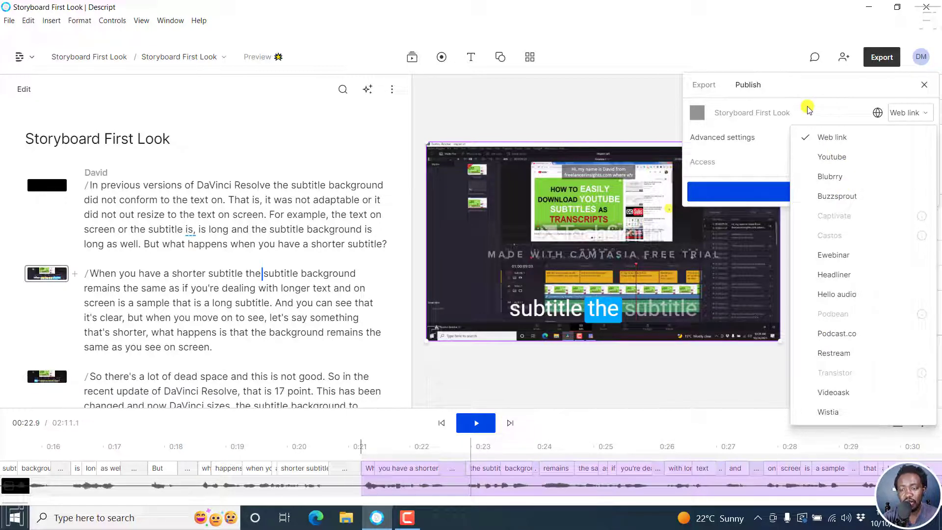
click(836, 92)
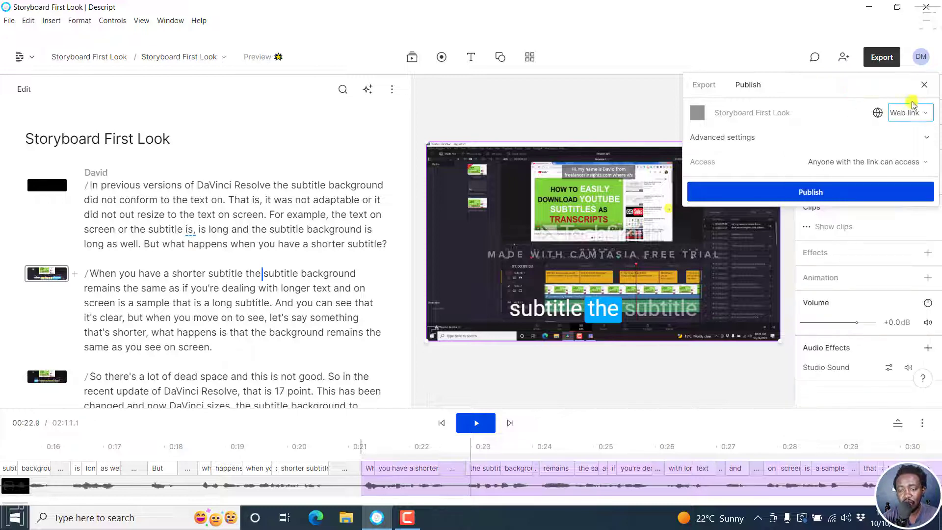
Review advanced web-link settings, keep access open to anyone with the link, and return to Export
click(931, 138)
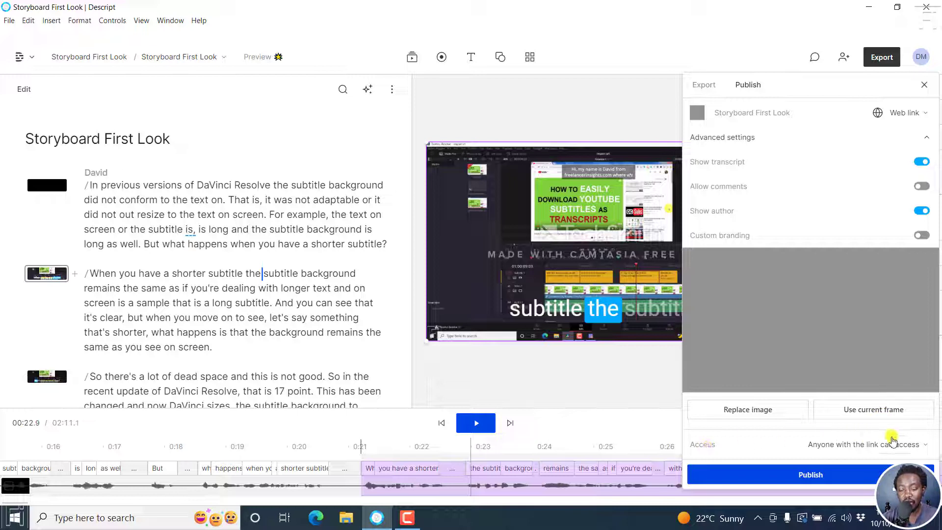
click(927, 449)
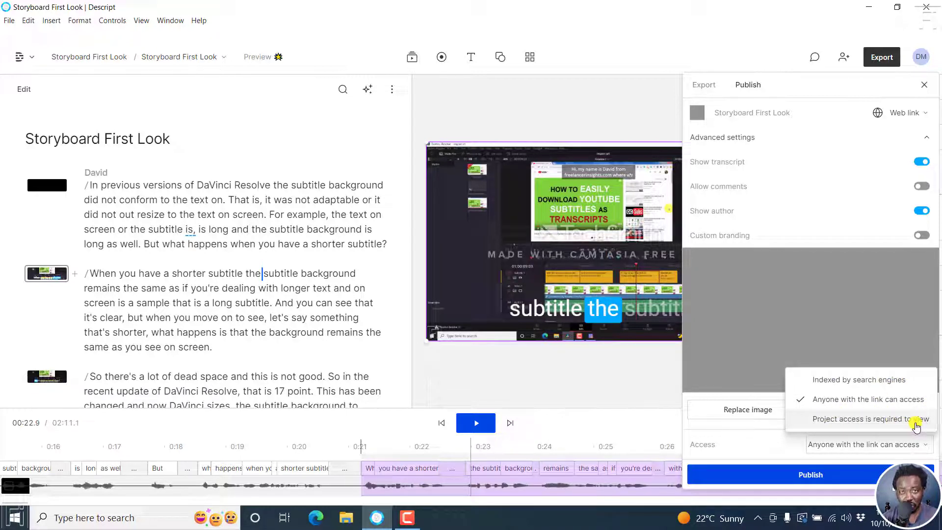
click(754, 454)
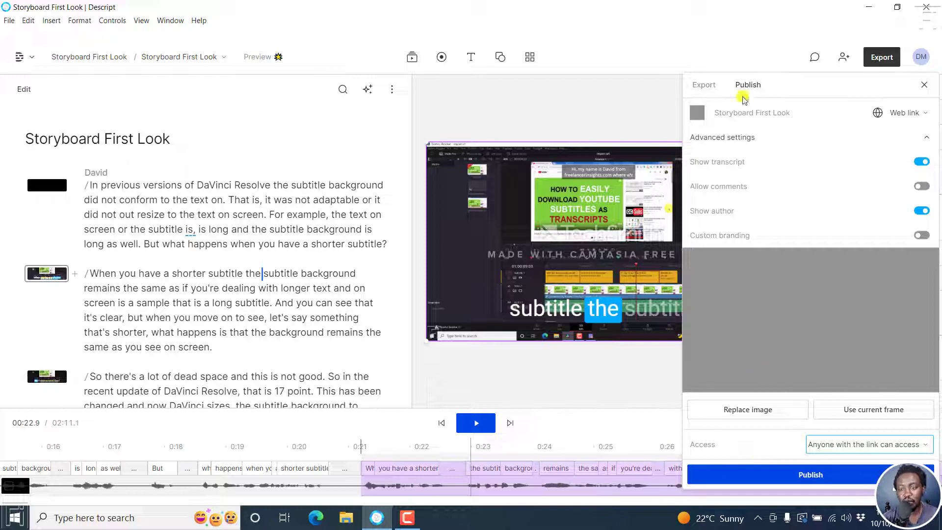
click(704, 88)
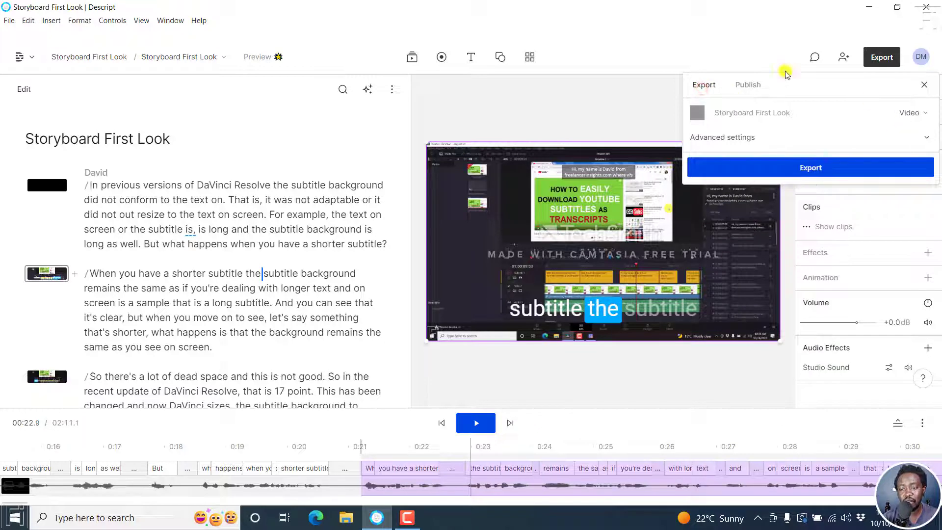
Confirm Video as the export type and close the export and publish panel
click(925, 113)
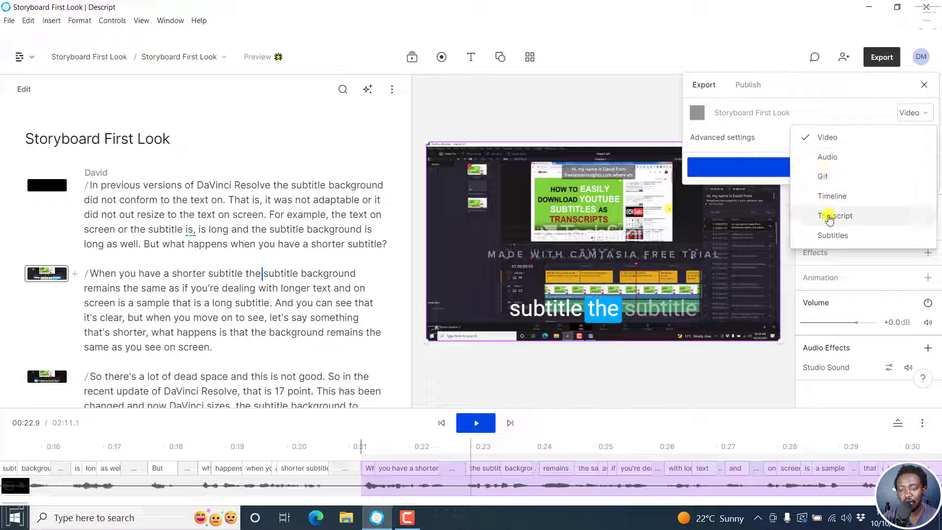
click(766, 135)
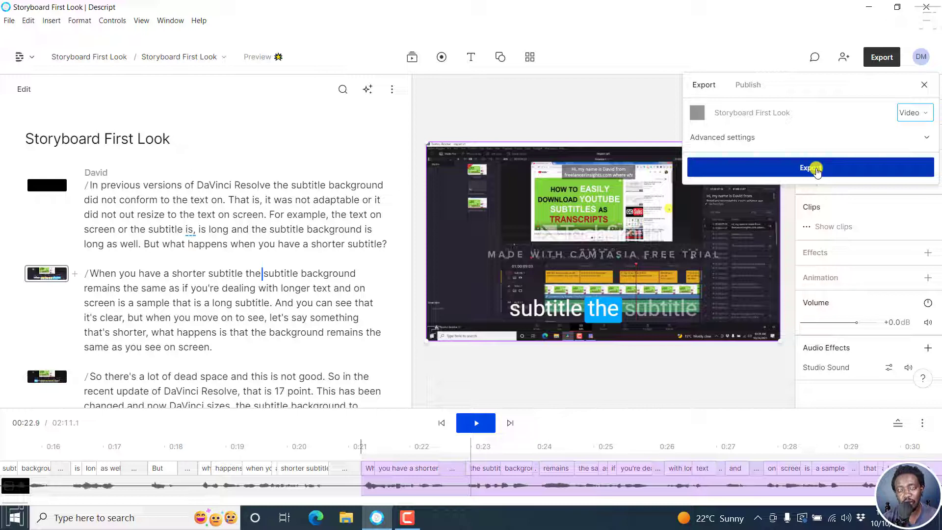
click(664, 64)
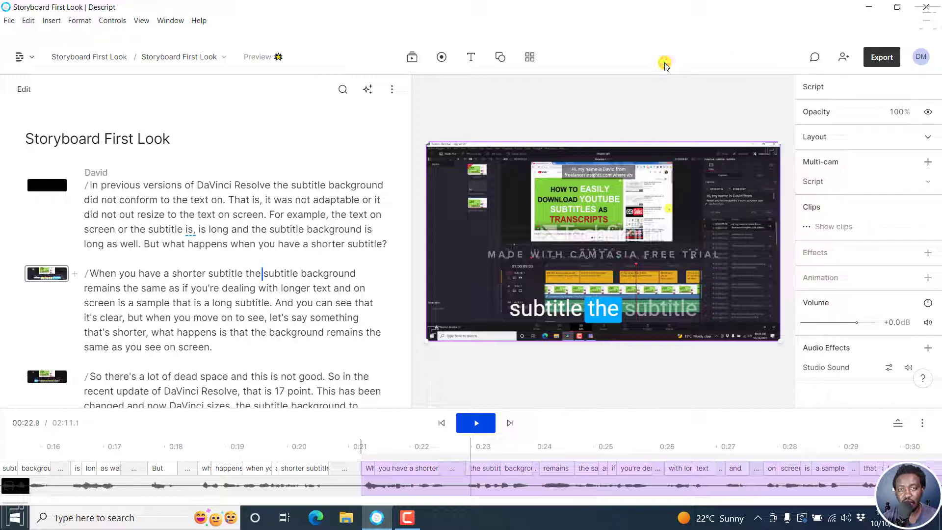